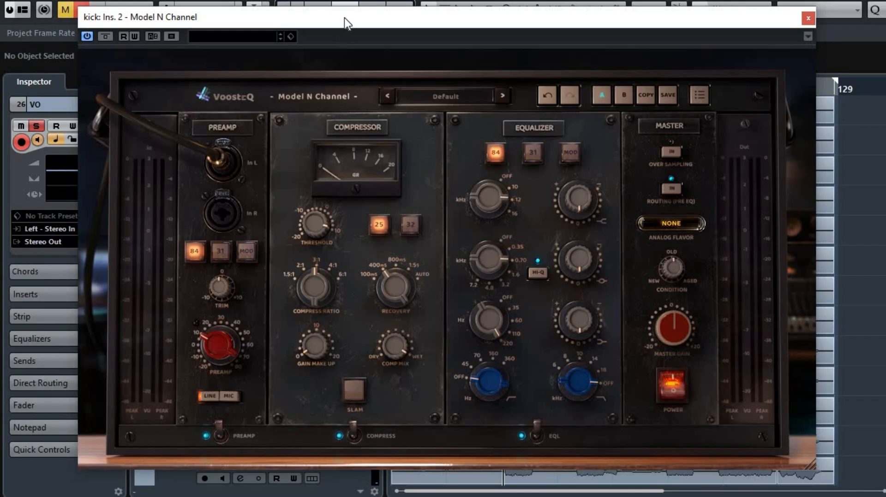
Step: Select the kick track and turn on oversampling in the Model N Channel's master section
{"action": "left_click_drag", "start_coordinate": [344, 17], "coordinate": [463, 21]}
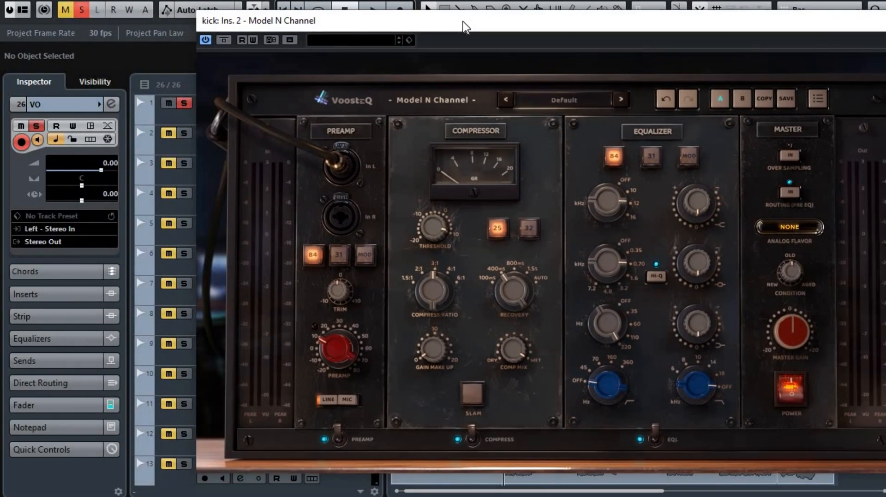
{"action": "left_click", "coordinate": [180, 121]}
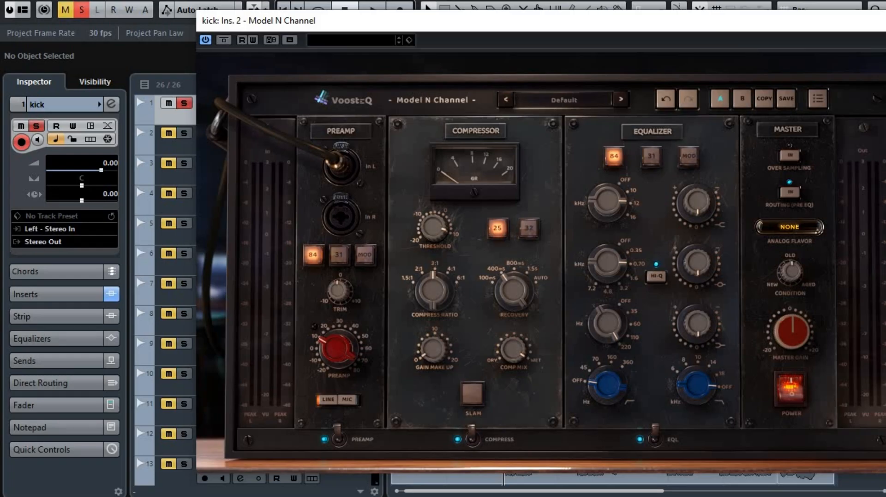
{"action": "left_click_drag", "start_coordinate": [885, 1], "coordinate": [523, 1]}
{"action": "mouse_move", "coordinate": [703, 345]}
{"action": "left_click", "coordinate": [786, 156]}
Step: Try the 31 and MOD preamp models and the 32 compressor model
{"action": "left_click", "coordinate": [338, 254]}
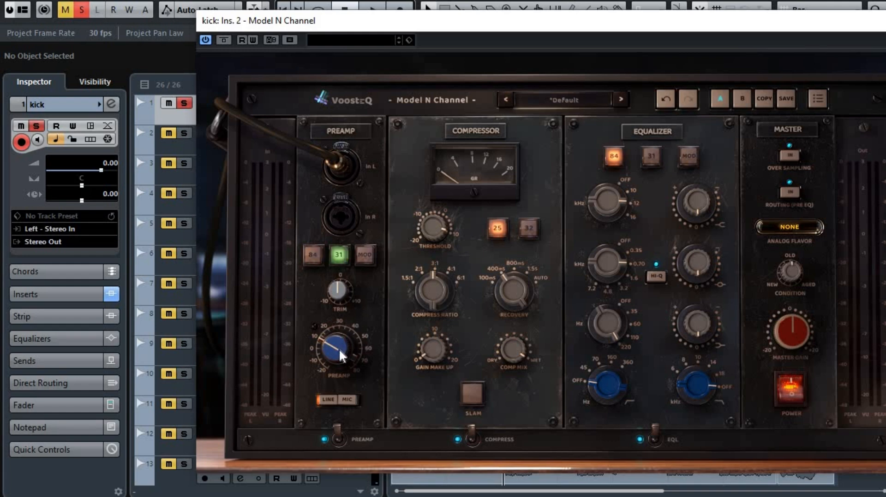
{"action": "left_click", "coordinate": [365, 254]}
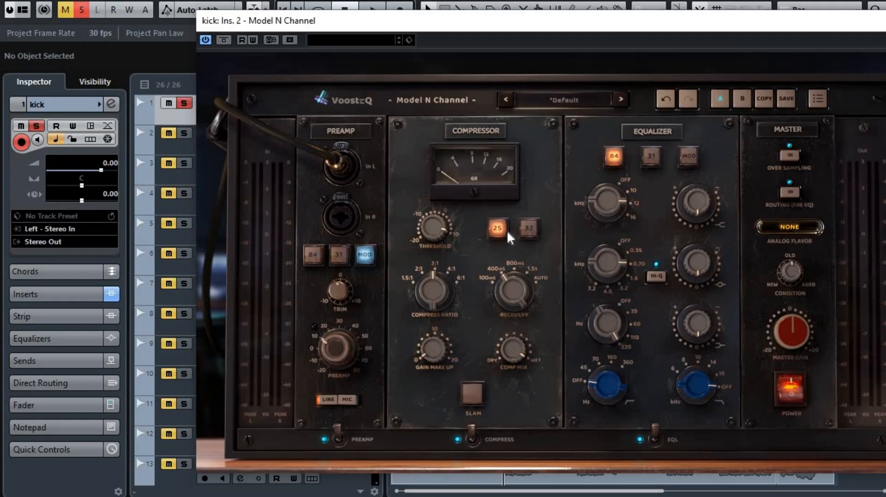
{"action": "left_click", "coordinate": [529, 228]}
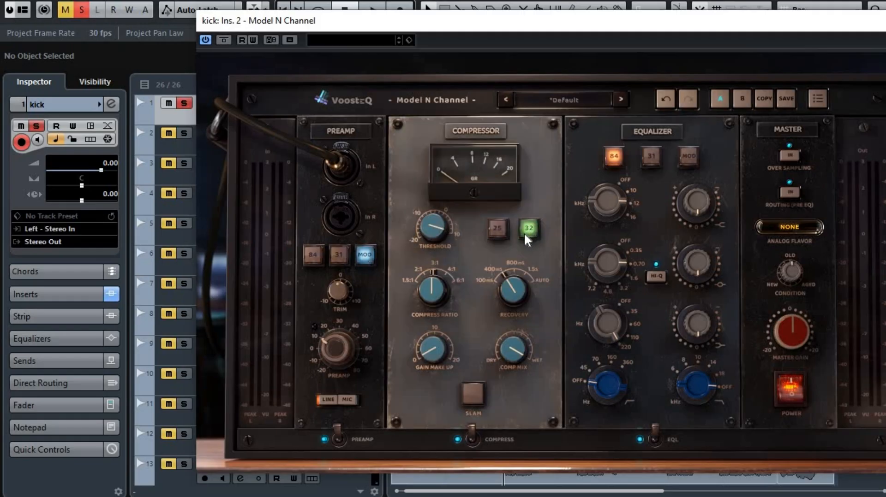
Step: Cycle the equalizer through its 84, 31 and MOD models, ending on MOD
{"action": "left_click", "coordinate": [648, 157]}
{"action": "left_click", "coordinate": [689, 155]}
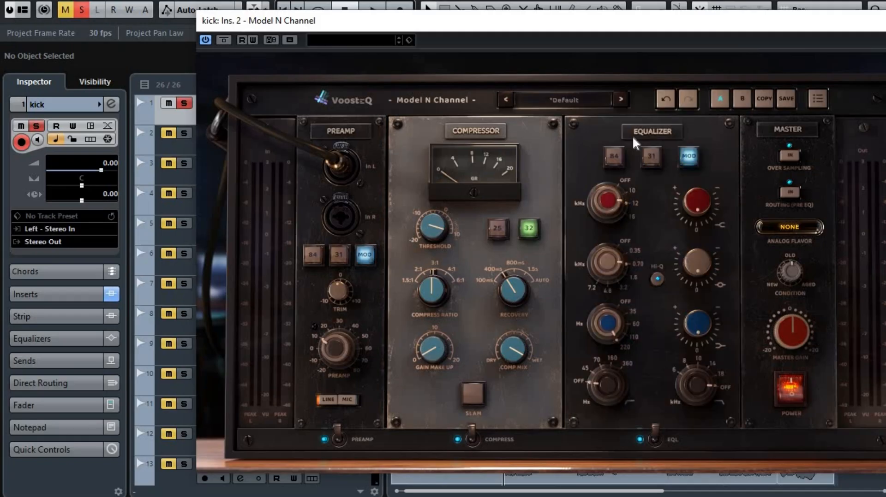
{"action": "left_click", "coordinate": [616, 156]}
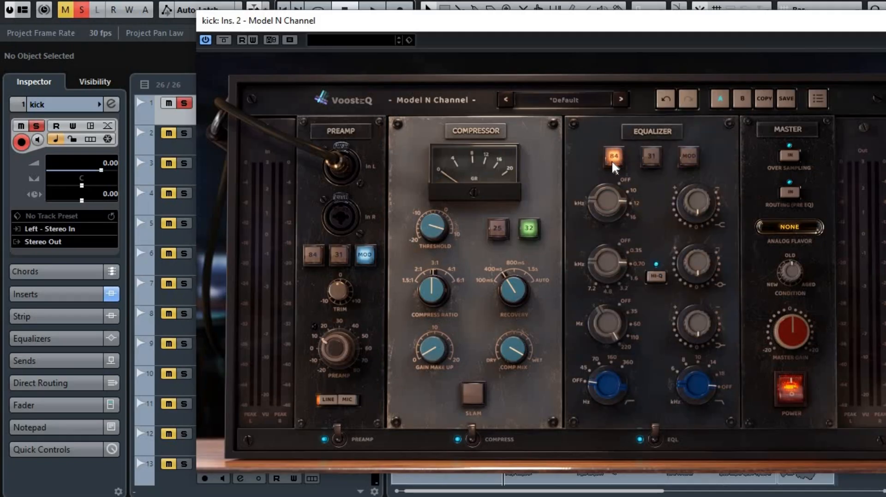
{"action": "left_click", "coordinate": [650, 157]}
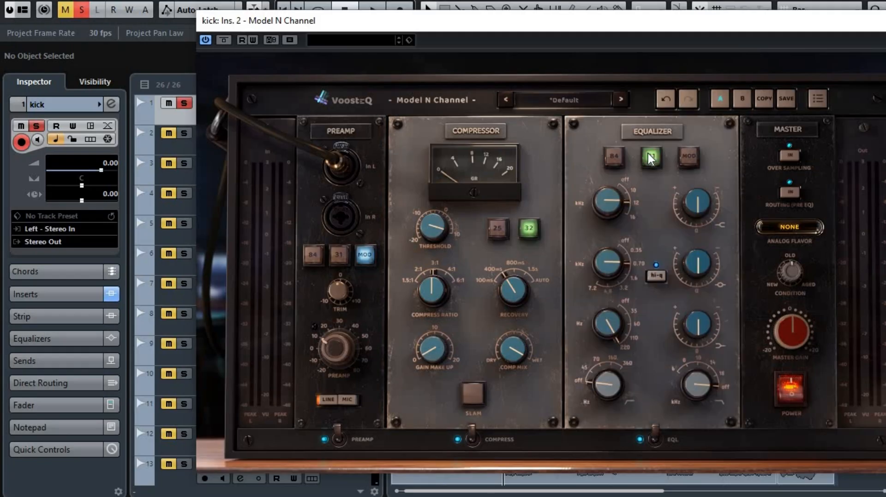
{"action": "left_click", "coordinate": [688, 156]}
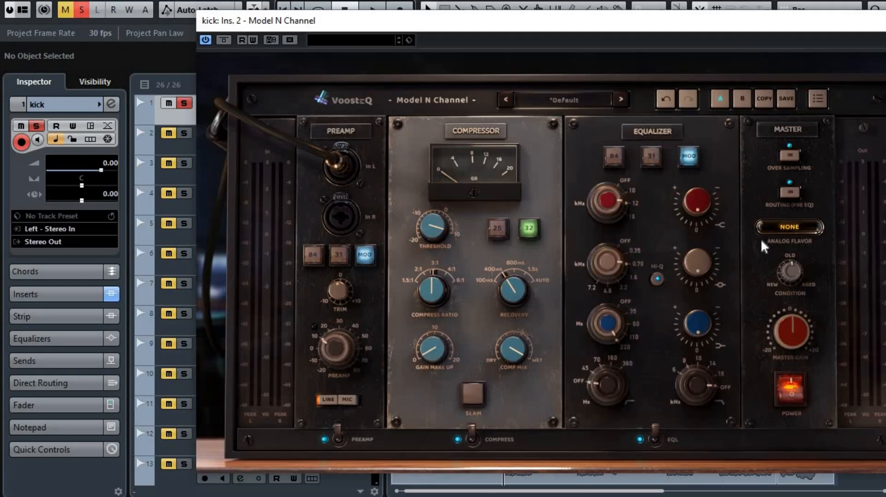
Step: View the analog flavor choices without picking one, and test the master section's Condition control
{"action": "left_click", "coordinate": [778, 225]}
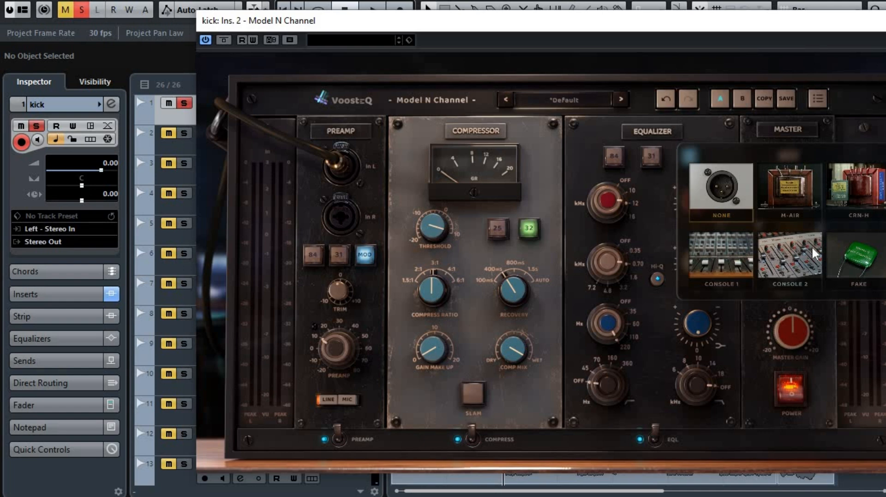
{"action": "left_click", "coordinate": [801, 21]}
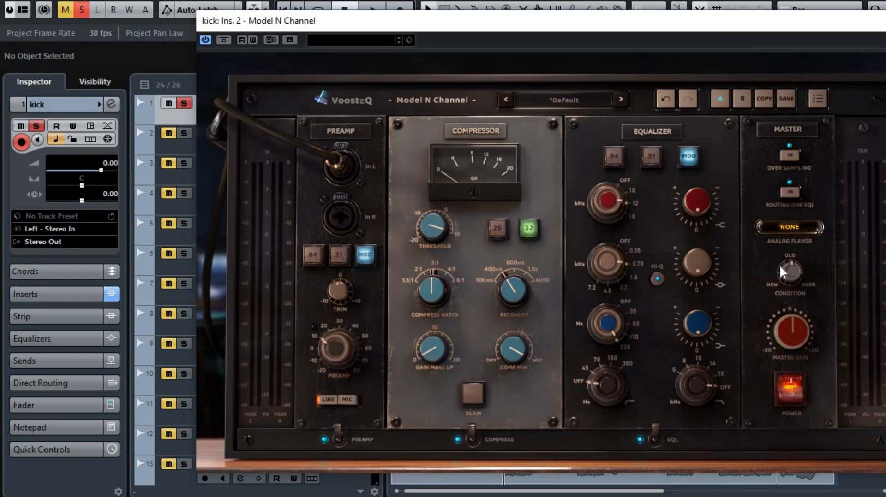
{"action": "mouse_move", "coordinate": [781, 260]}
{"action": "mouse_move", "coordinate": [794, 271]}
{"action": "left_mouse_down"}
{"action": "mouse_move", "coordinate": [794, 320]}
{"action": "mouse_move", "coordinate": [794, 221]}
{"action": "mouse_move", "coordinate": [794, 283]}
{"action": "mouse_move", "coordinate": [794, 274]}
{"action": "left_mouse_up"}
{"action": "left_click_drag", "start_coordinate": [813, 18], "coordinate": [731, 20]}
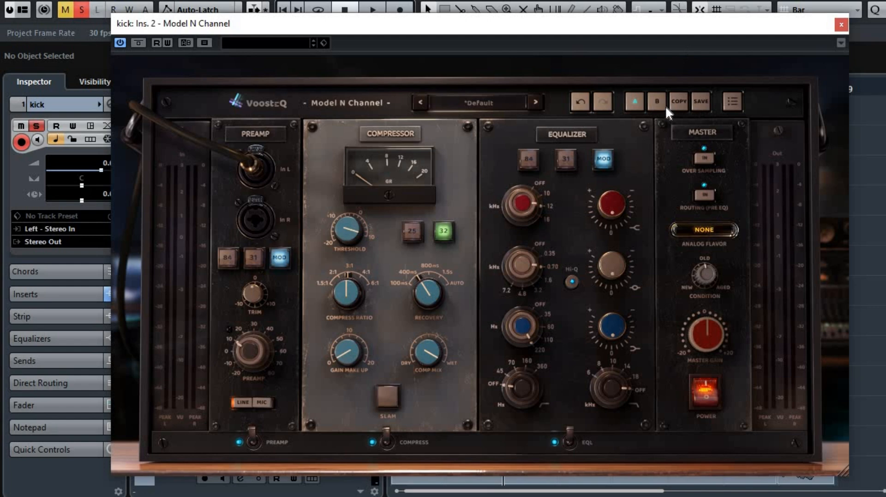
Step: Set the preamp and equalizer to the 84 model and the compressor to the 25 model
{"action": "left_click", "coordinate": [526, 160]}
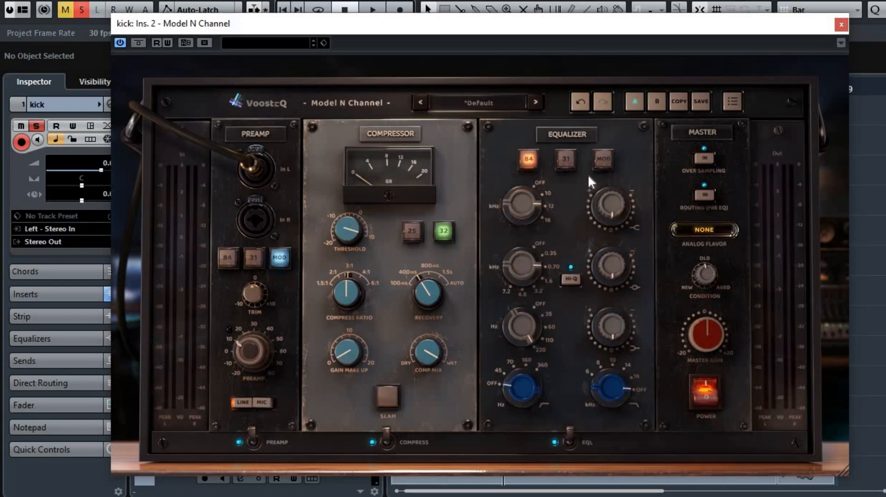
{"action": "left_click_drag", "start_coordinate": [585, 30], "coordinate": [599, 28]}
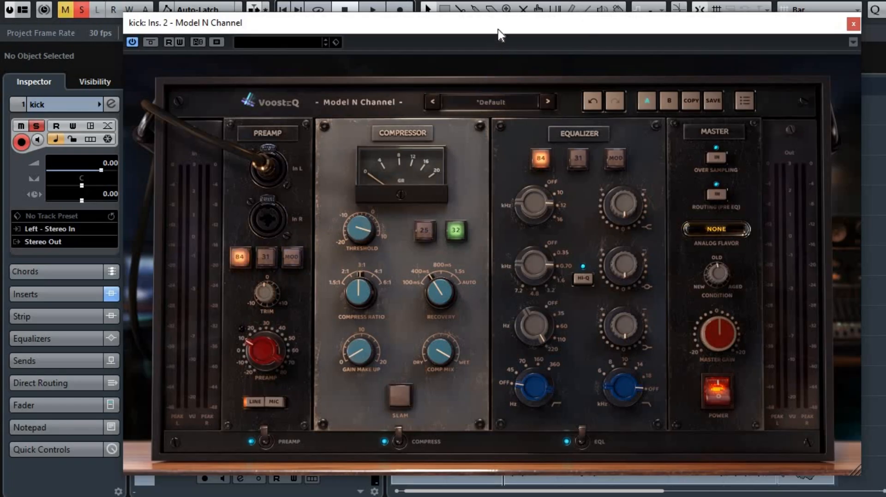
{"action": "left_click_drag", "start_coordinate": [497, 29], "coordinate": [501, 29]}
{"action": "left_click", "coordinate": [423, 234]}
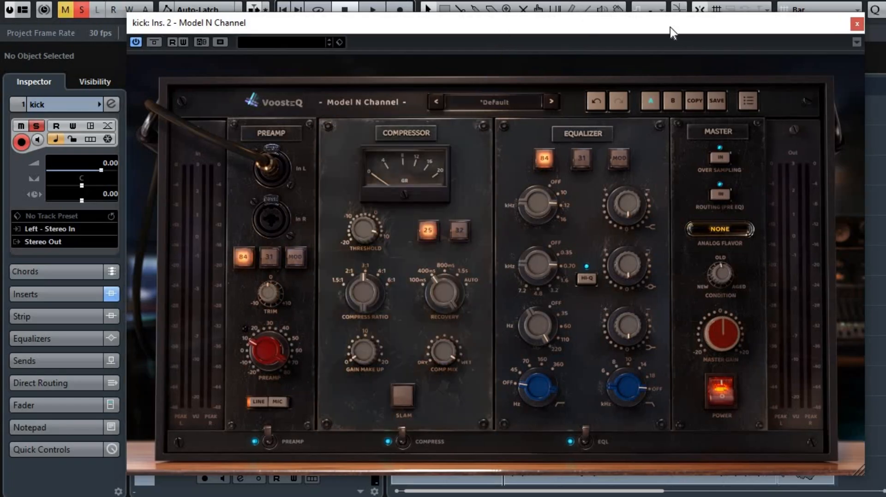
Step: Start playback and boost the Model N equalizer's low band at 60 Hz
{"action": "left_click_drag", "start_coordinate": [669, 27], "coordinate": [620, 45]}
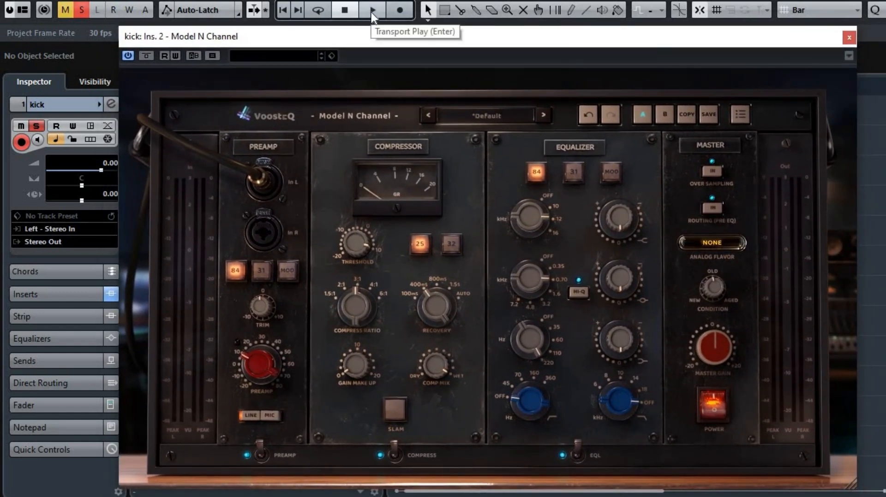
{"action": "left_click", "coordinate": [372, 11]}
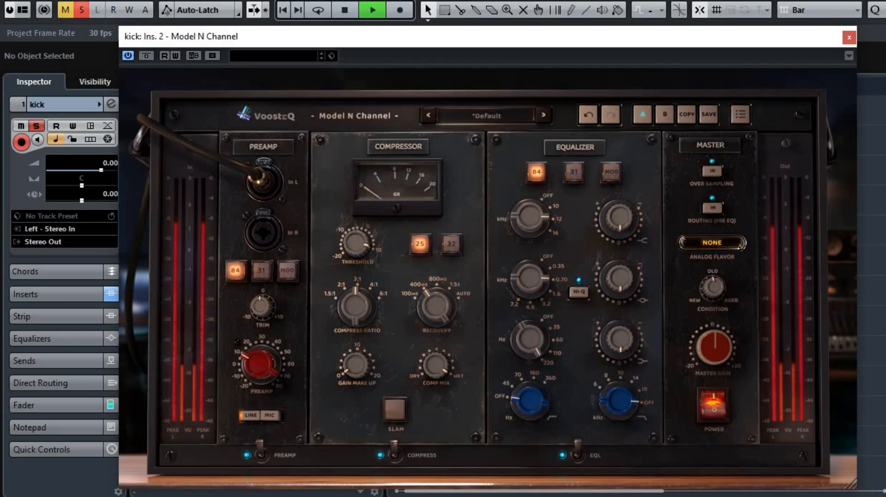
{"action": "left_click_drag", "start_coordinate": [536, 345], "coordinate": [560, 333]}
{"action": "left_click_drag", "start_coordinate": [619, 339], "coordinate": [620, 328]}
Step: Turn off Hi-Q, cut the equalizer's mid band at 0.35 kHz and boost its high band at 10 kHz
{"action": "left_click", "coordinate": [579, 290]}
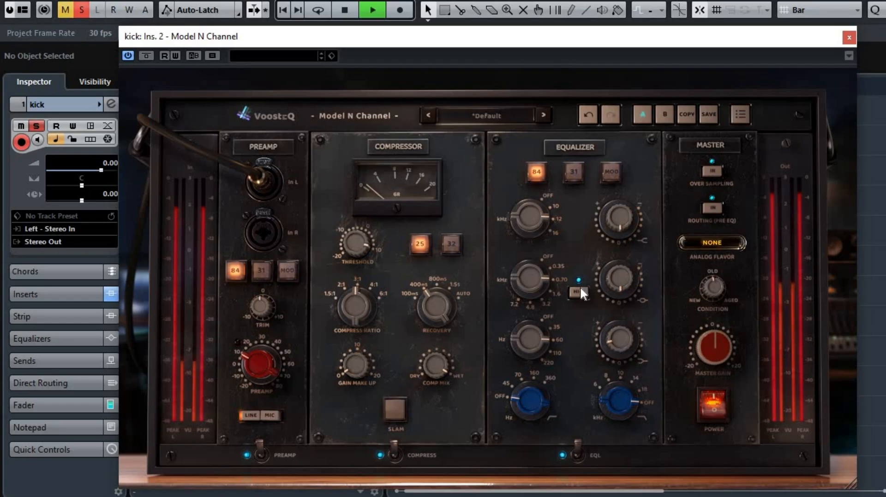
{"action": "left_click_drag", "start_coordinate": [547, 267], "coordinate": [546, 279]}
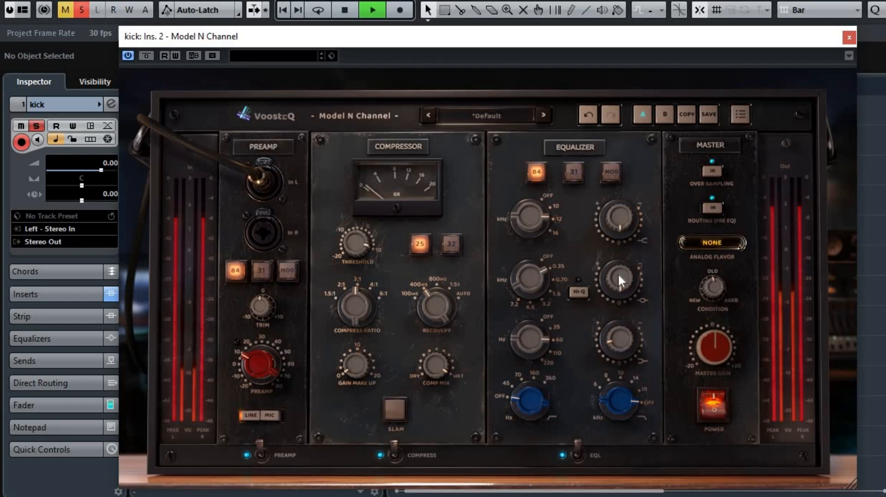
{"action": "left_click_drag", "start_coordinate": [618, 276], "coordinate": [618, 288]}
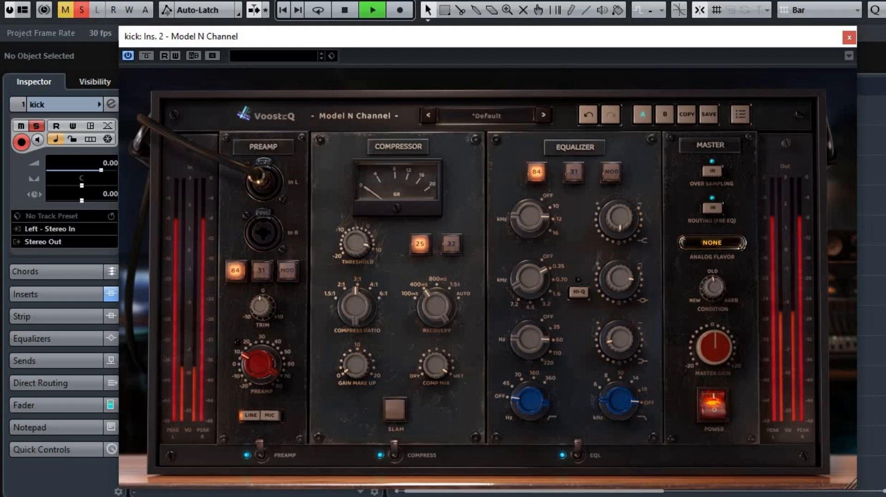
{"action": "left_click_drag", "start_coordinate": [545, 207], "coordinate": [545, 217]}
{"action": "left_click_drag", "start_coordinate": [619, 217], "coordinate": [618, 208]}
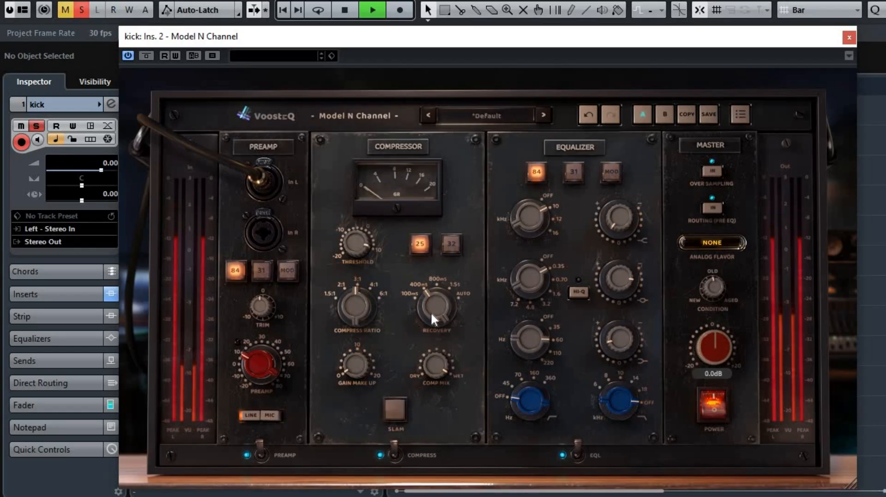
Step: Set the compressor to 100 ms recovery with a lower threshold, and raise the preamp gain to 42.7 dB
{"action": "left_click_drag", "start_coordinate": [431, 312], "coordinate": [432, 323]}
{"action": "left_click_drag", "start_coordinate": [358, 244], "coordinate": [358, 256]}
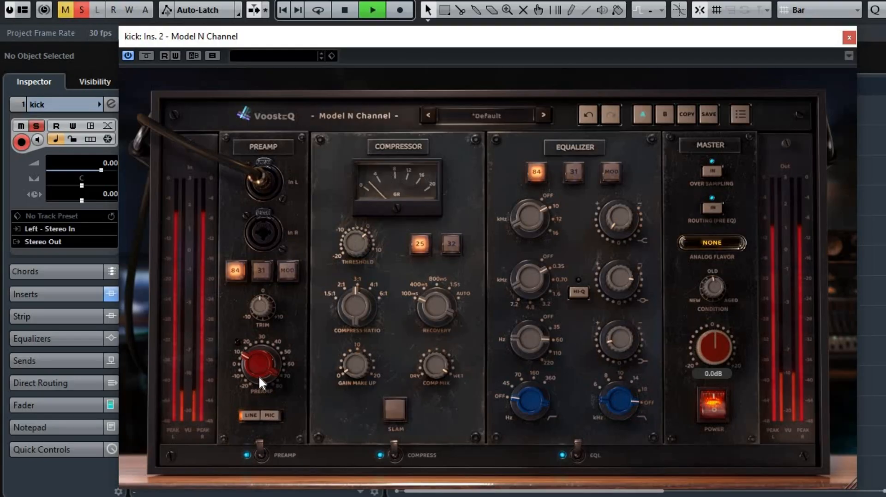
{"action": "mouse_move", "coordinate": [258, 375]}
{"action": "left_mouse_down"}
{"action": "mouse_move", "coordinate": [258, 361]}
{"action": "mouse_move", "coordinate": [259, 374]}
{"action": "left_mouse_up"}
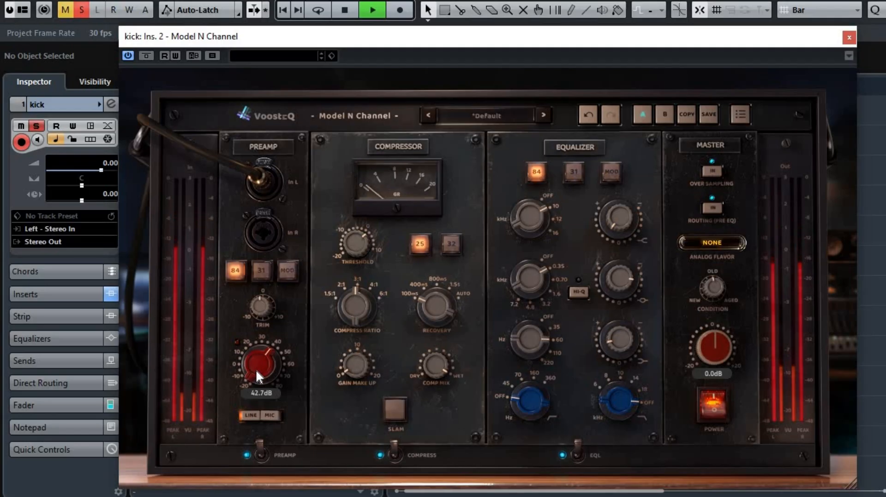
{"action": "key", "text": "space"}
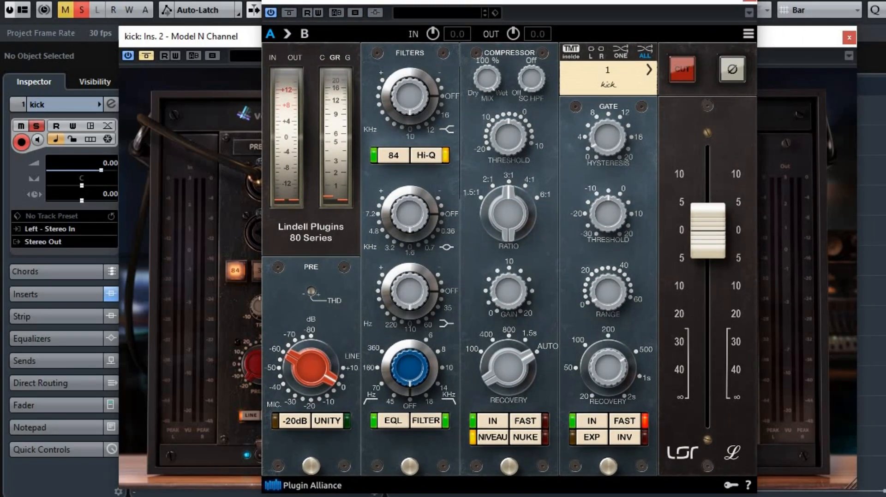
Step: In the Lindell 80 Series plugin, disable Niveau, boost the low band, cut the mids and set the high band gain to 3.34 dB
{"action": "left_click", "coordinate": [492, 438]}
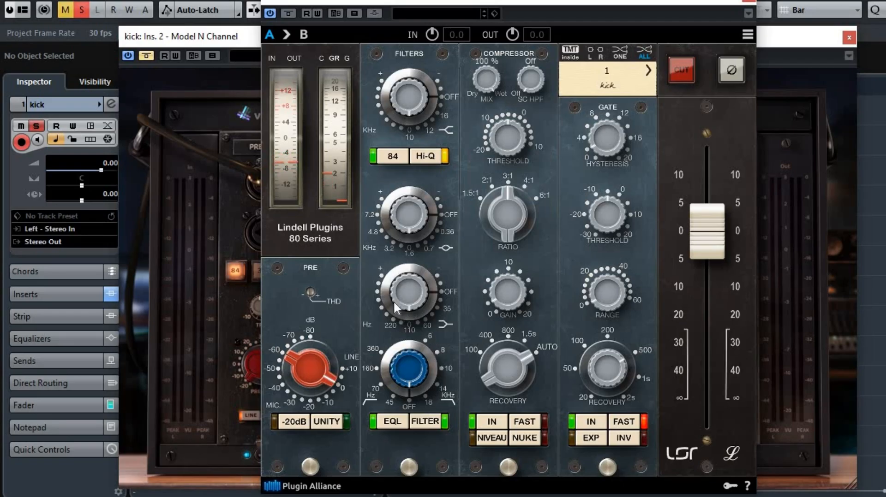
{"action": "left_click_drag", "start_coordinate": [413, 284], "coordinate": [403, 265]}
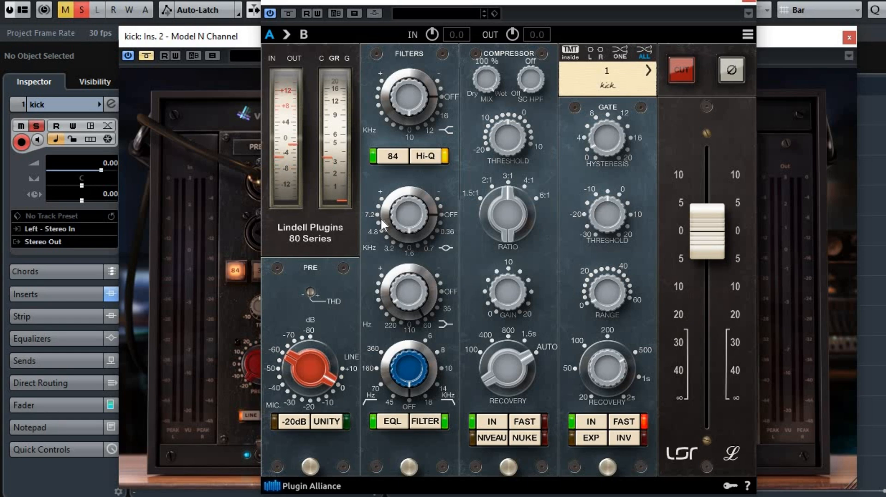
{"action": "left_click_drag", "start_coordinate": [399, 215], "coordinate": [400, 243]}
{"action": "left_click_drag", "start_coordinate": [408, 101], "coordinate": [388, 48]}
{"action": "left_click_drag", "start_coordinate": [411, 99], "coordinate": [411, 104]}
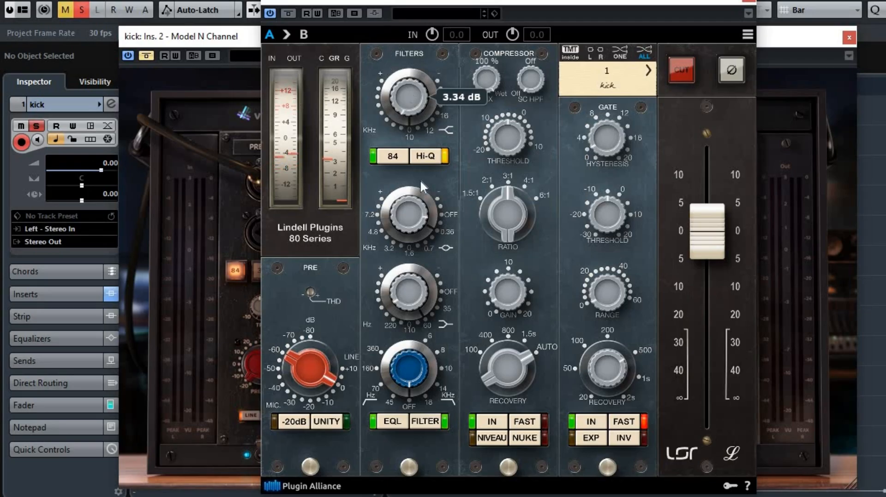
{"action": "left_click_drag", "start_coordinate": [414, 291], "coordinate": [409, 288]}
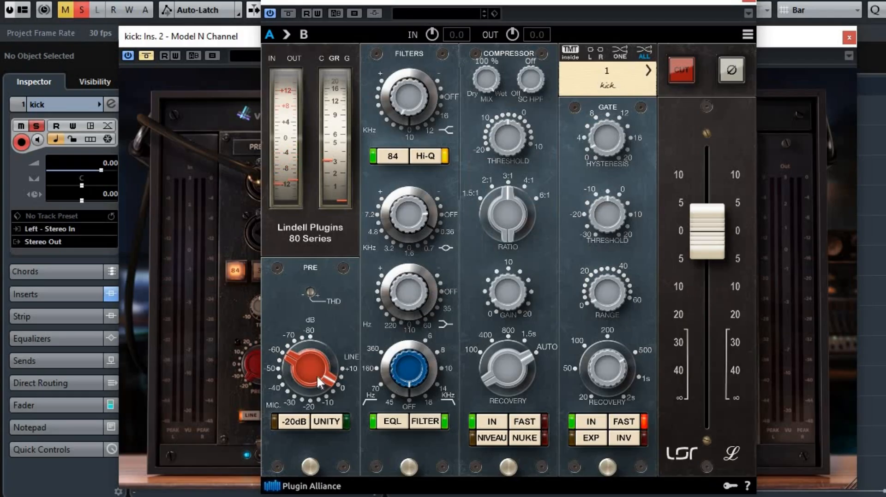
Step: Change the Lindell preamp gain with Unity enabled, and set the compressor's recovery to 100 and adjust its threshold
{"action": "left_click_drag", "start_coordinate": [311, 374], "coordinate": [320, 333]}
{"action": "left_click", "coordinate": [329, 418]}
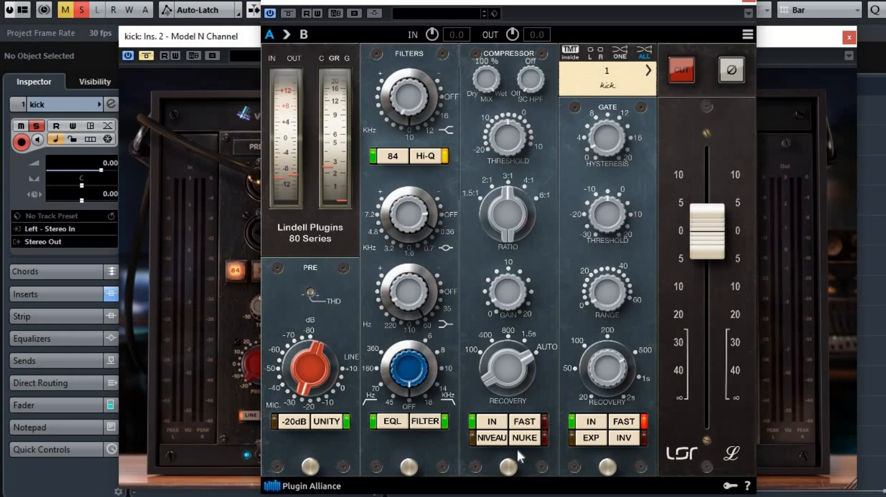
{"action": "left_click", "coordinate": [508, 369]}
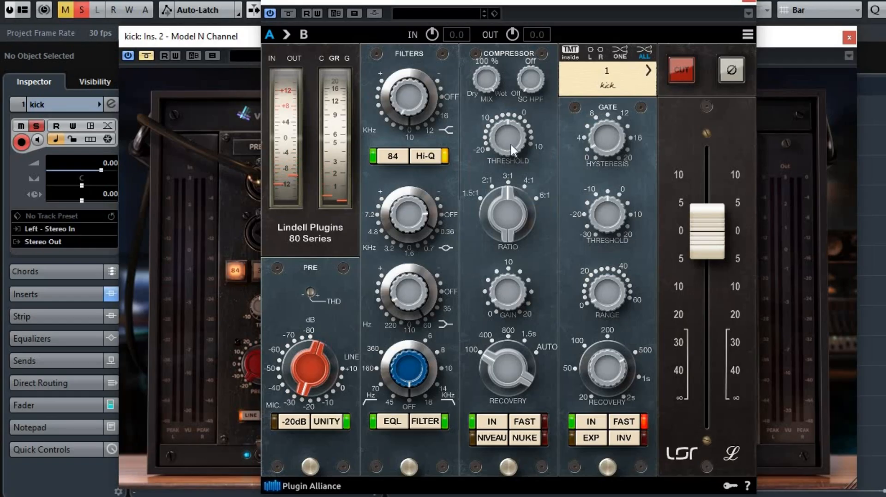
{"action": "left_click_drag", "start_coordinate": [511, 146], "coordinate": [511, 156]}
{"action": "left_click_drag", "start_coordinate": [411, 306], "coordinate": [411, 302]}
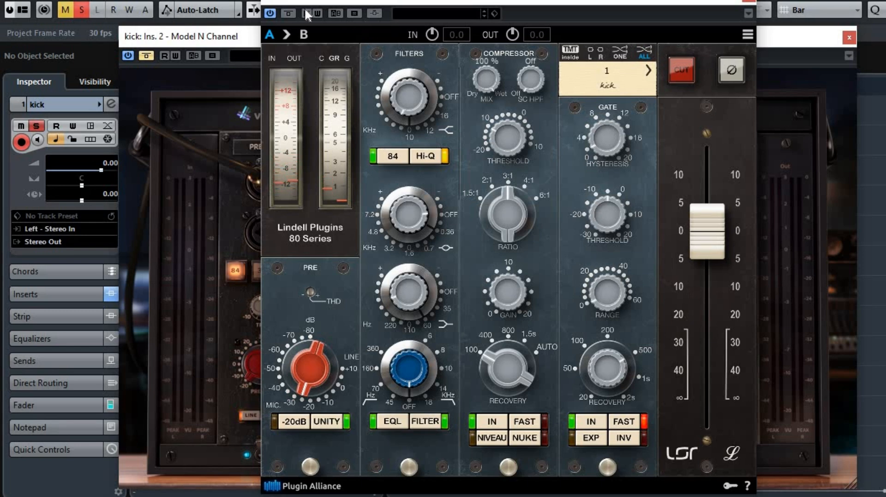
Step: Compare the plugins on the kick by activating Model N with Lindell bypassed, and swap their bypass states back
{"action": "left_click", "coordinate": [293, 13]}
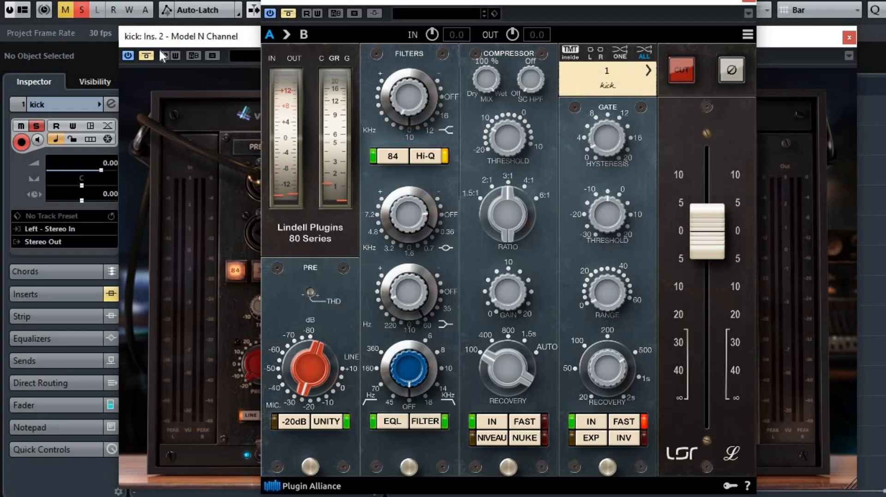
{"action": "left_click", "coordinate": [147, 56]}
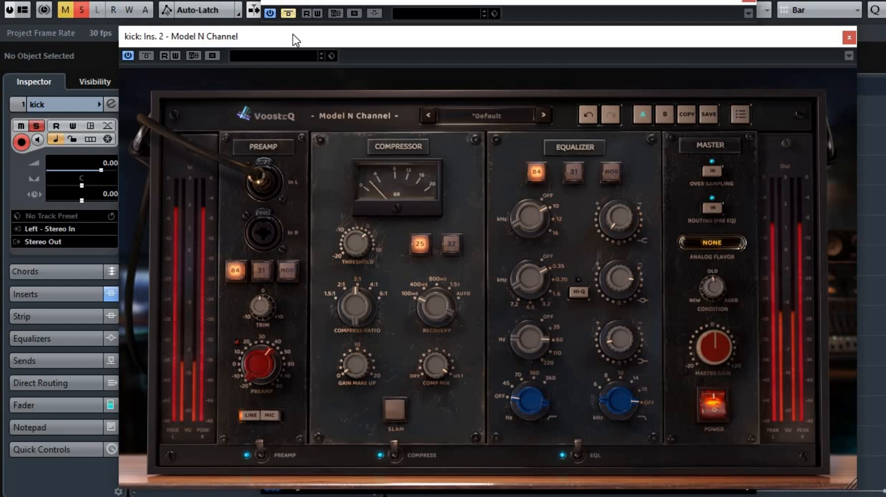
{"action": "left_click_drag", "start_coordinate": [292, 34], "coordinate": [270, 63]}
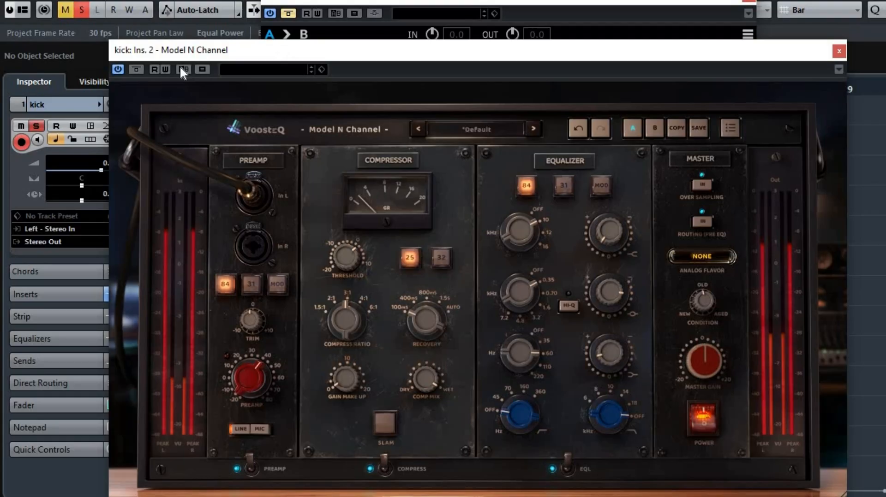
{"action": "left_click", "coordinate": [141, 68]}
{"action": "left_click", "coordinate": [300, 12]}
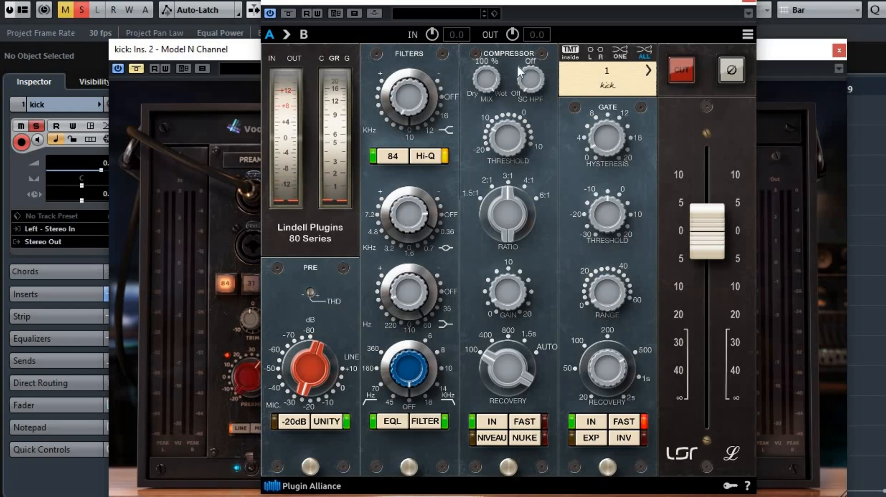
Step: Move the Lindell 80 window clear of the Model N window, bypass the Lindell plugin and reactivate Model N
{"action": "left_click_drag", "start_coordinate": [576, 0], "coordinate": [597, 13]}
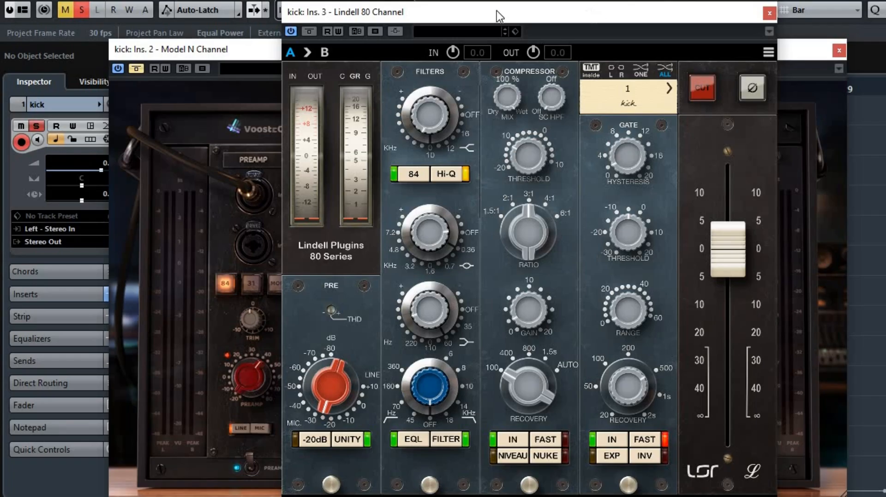
{"action": "left_click", "coordinate": [309, 31]}
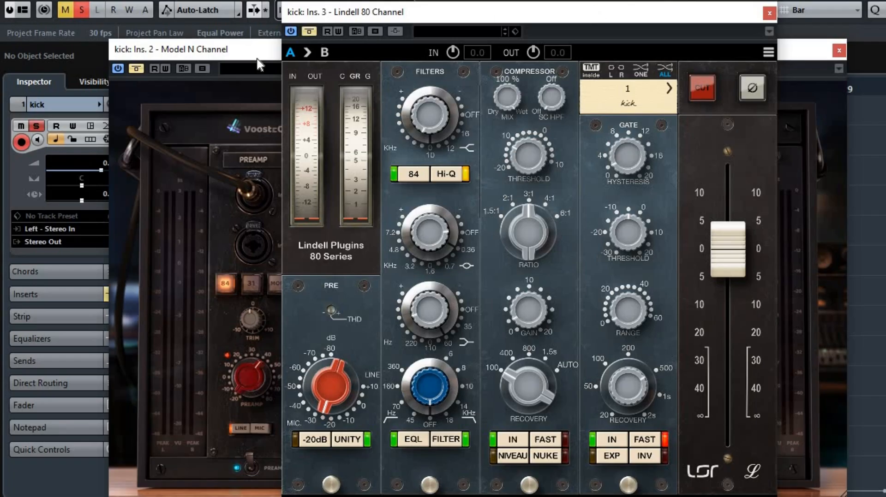
{"action": "left_click", "coordinate": [136, 68]}
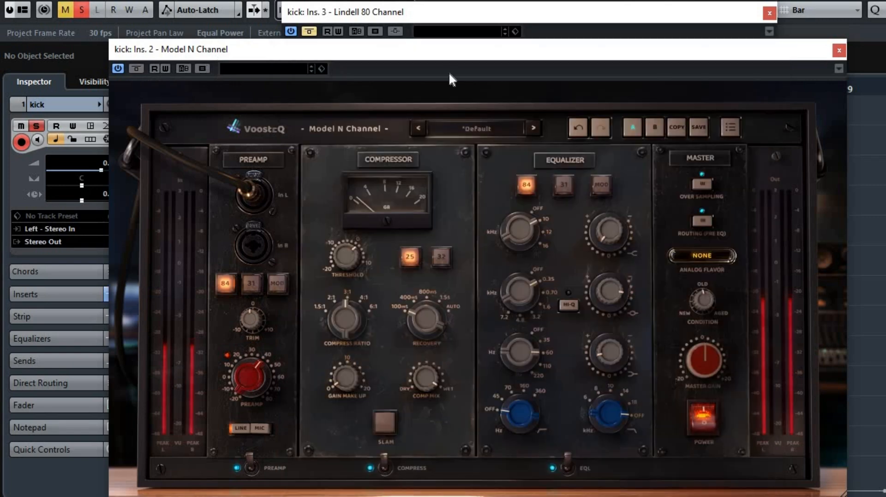
{"action": "mouse_move", "coordinate": [604, 350]}
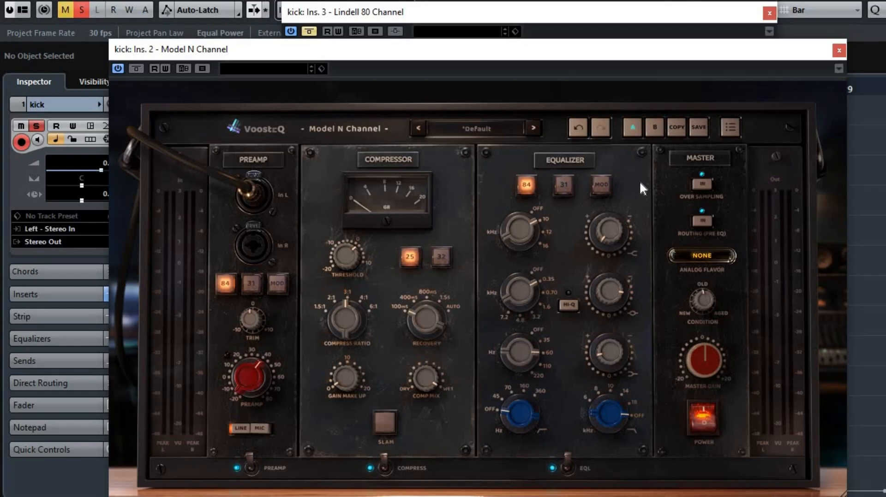
Step: Play the kick and audition Model N's circuit modes: equalizer 31 and MOD, compressor 32 and 25, and preamp 31
{"action": "left_click", "coordinate": [728, 129]}
{"action": "key", "text": "space"}
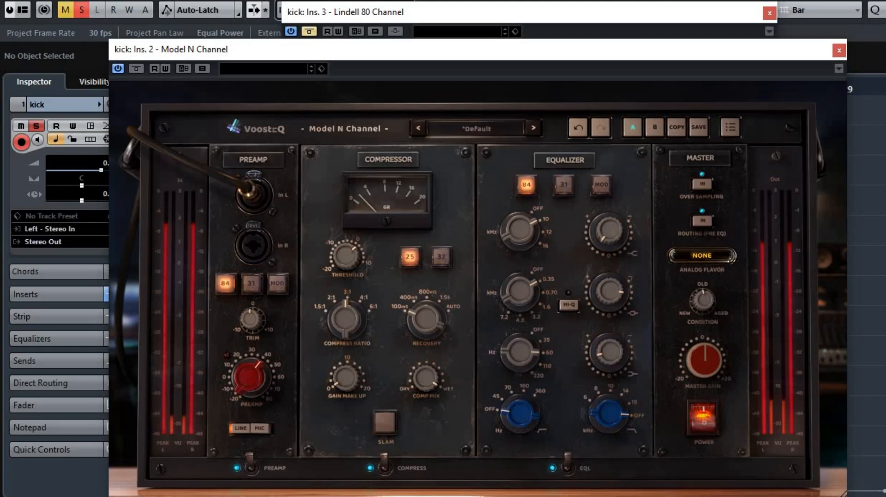
{"action": "left_click", "coordinate": [560, 185]}
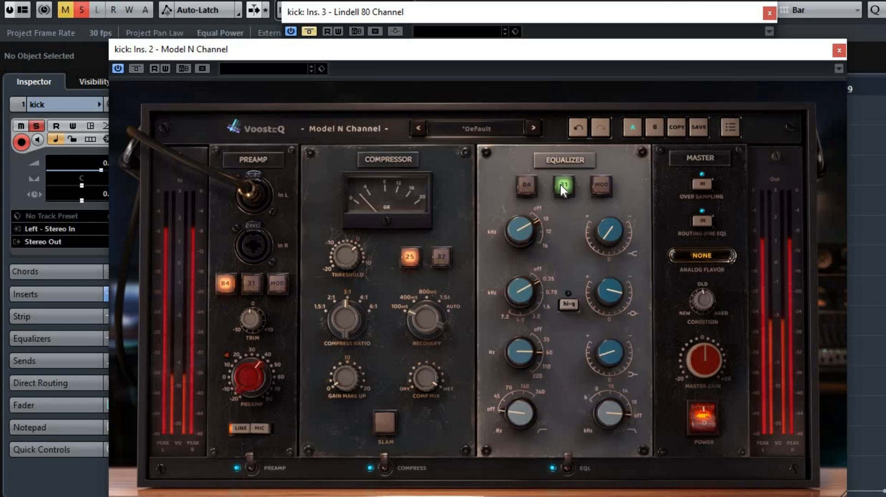
{"action": "left_click", "coordinate": [443, 255]}
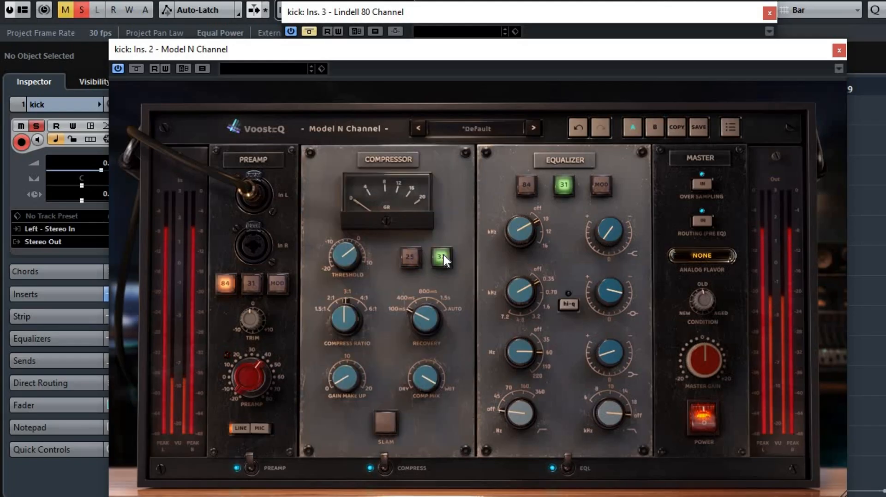
{"action": "left_click", "coordinate": [406, 258]}
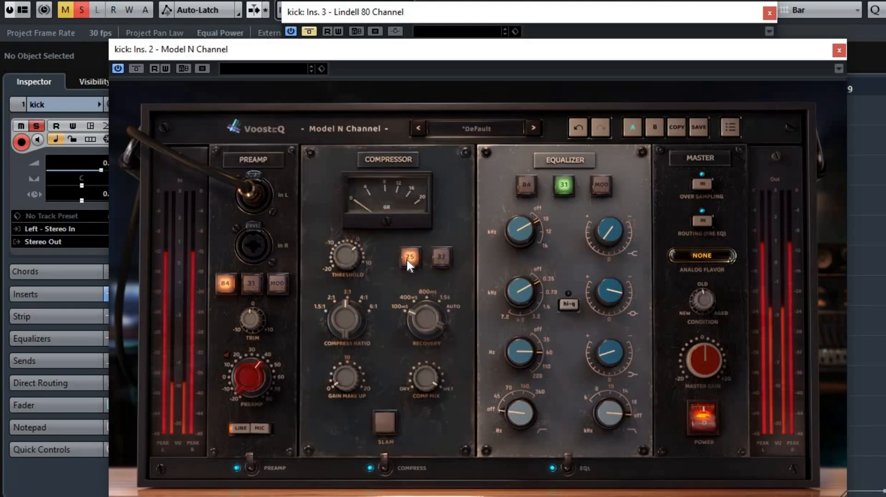
{"action": "left_click", "coordinate": [257, 288]}
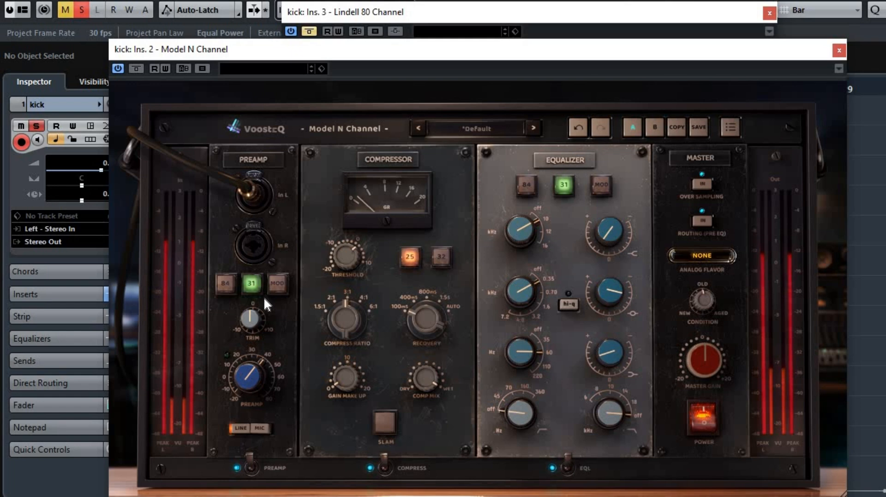
{"action": "left_click", "coordinate": [600, 187]}
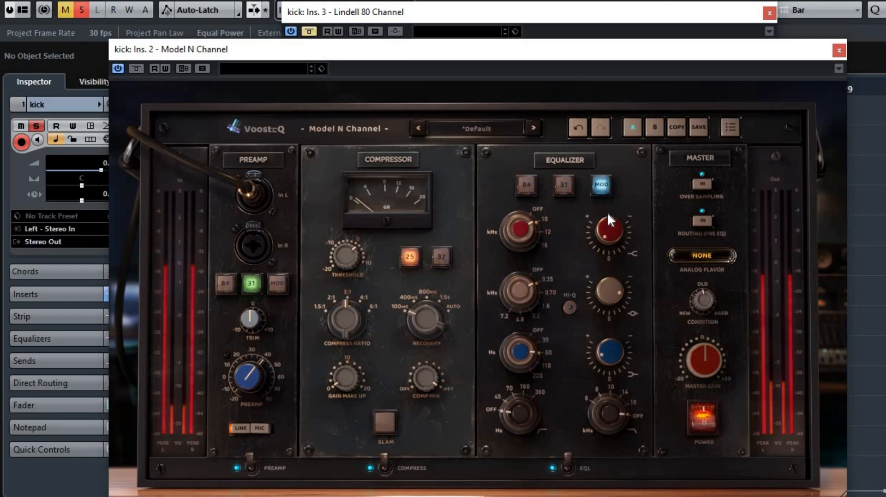
Step: Set the master section's analog flavor to CONSOLE 2 and its condition to NEW
{"action": "left_click", "coordinate": [701, 256]}
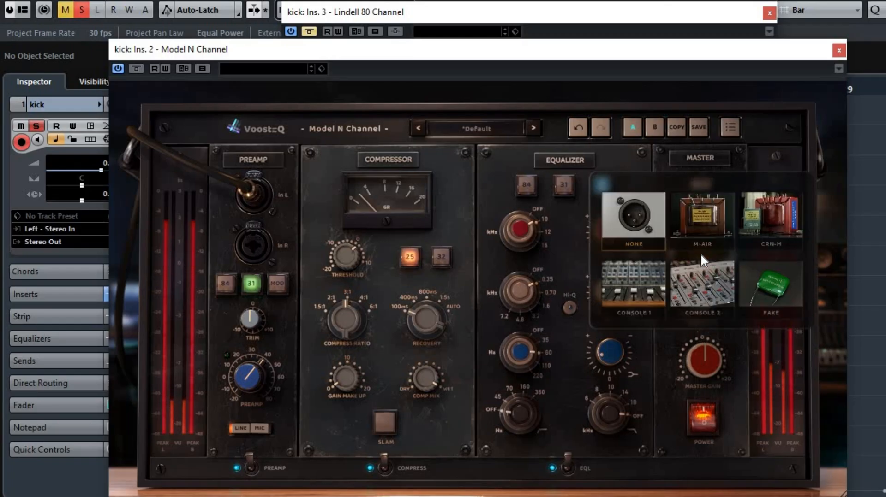
{"action": "left_click", "coordinate": [719, 279]}
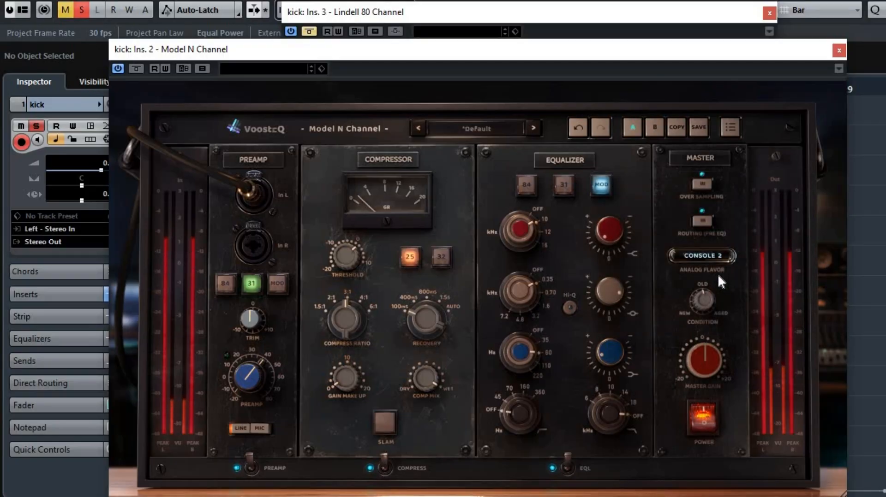
{"action": "left_click_drag", "start_coordinate": [705, 297], "coordinate": [705, 308]}
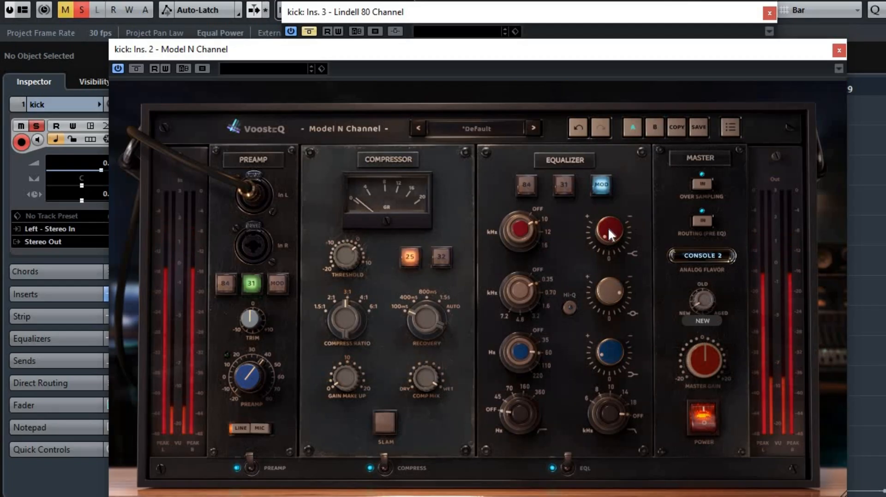
Step: Switch the equalizer to 84 mode and turn the condition control to AGED, readjusting it slightly
{"action": "left_click", "coordinate": [526, 185]}
{"action": "mouse_move", "coordinate": [707, 308]}
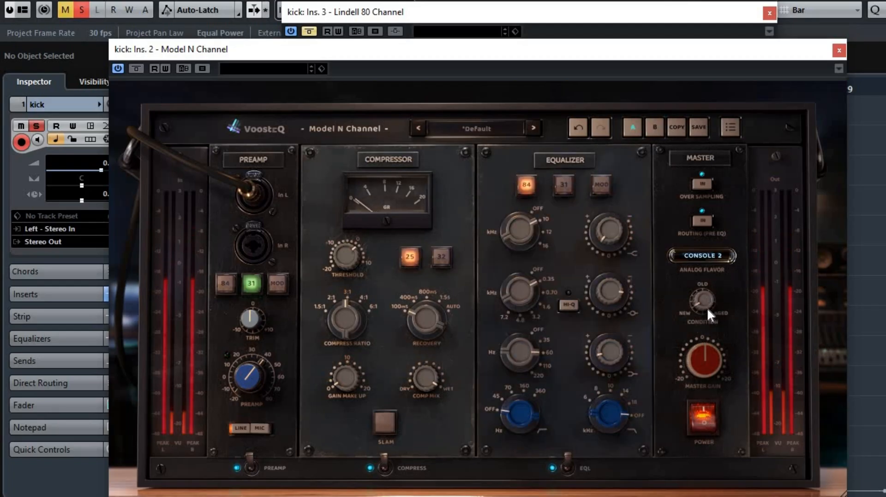
{"action": "left_click_drag", "start_coordinate": [706, 304], "coordinate": [706, 282]}
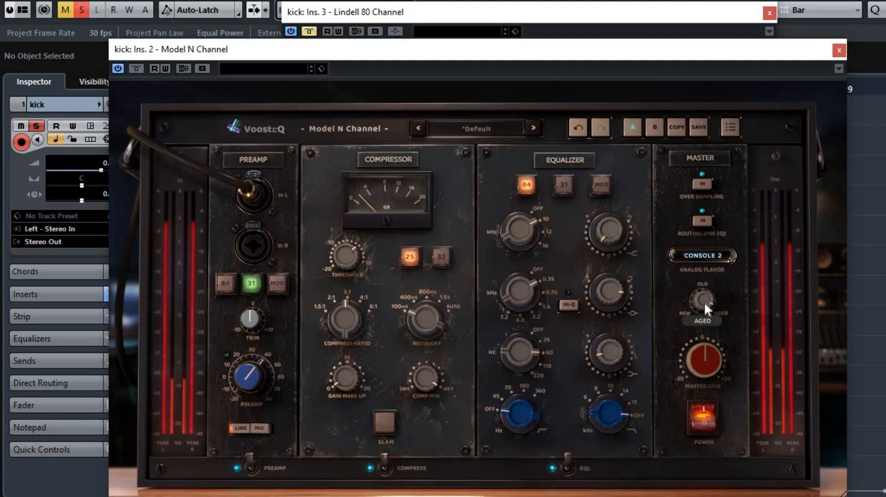
{"action": "left_click_drag", "start_coordinate": [704, 303], "coordinate": [704, 306]}
Step: Set the preamp and equalizer to MOD, and the compressor to 32 with SLAM enabled
{"action": "left_click", "coordinate": [277, 283]}
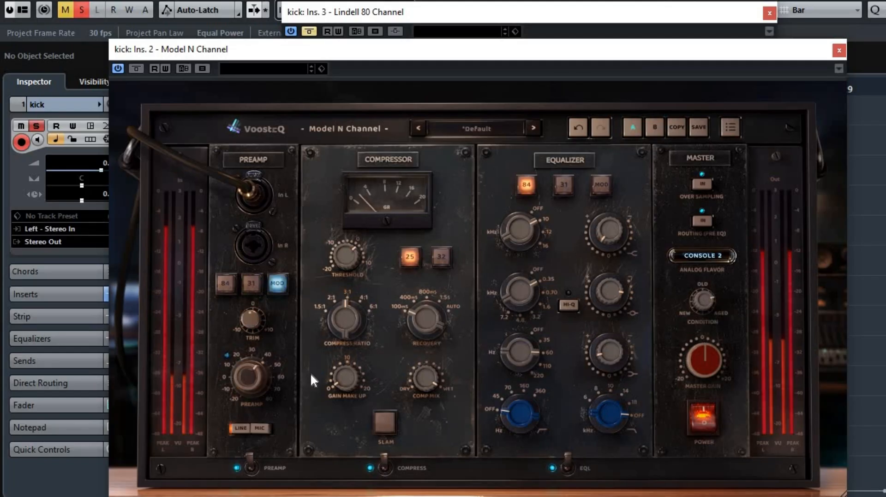
{"action": "left_click", "coordinate": [442, 258]}
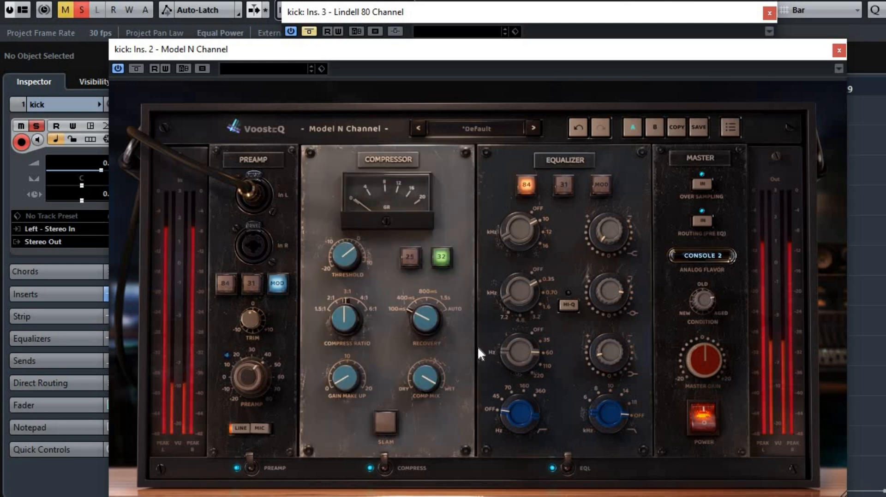
{"action": "left_click", "coordinate": [600, 186]}
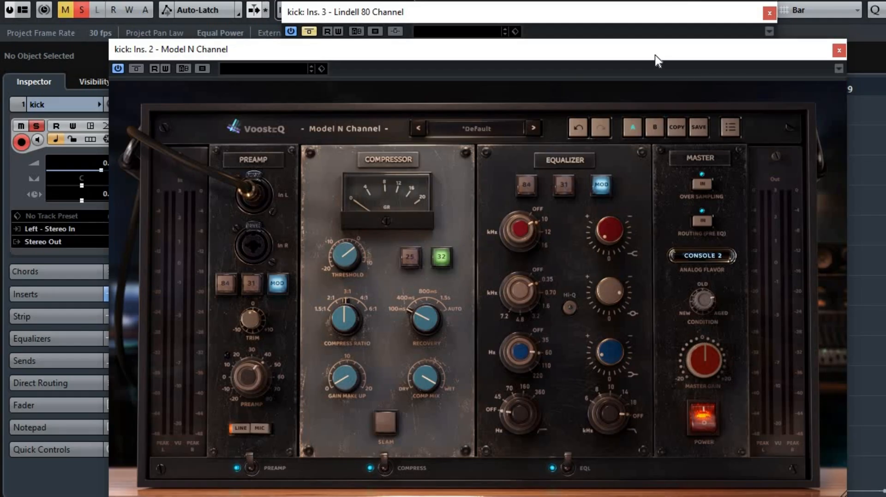
{"action": "left_click", "coordinate": [384, 423]}
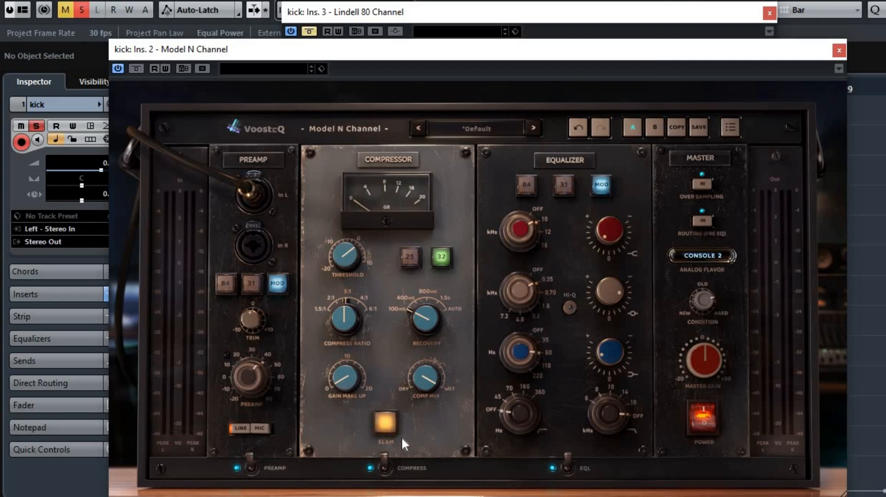